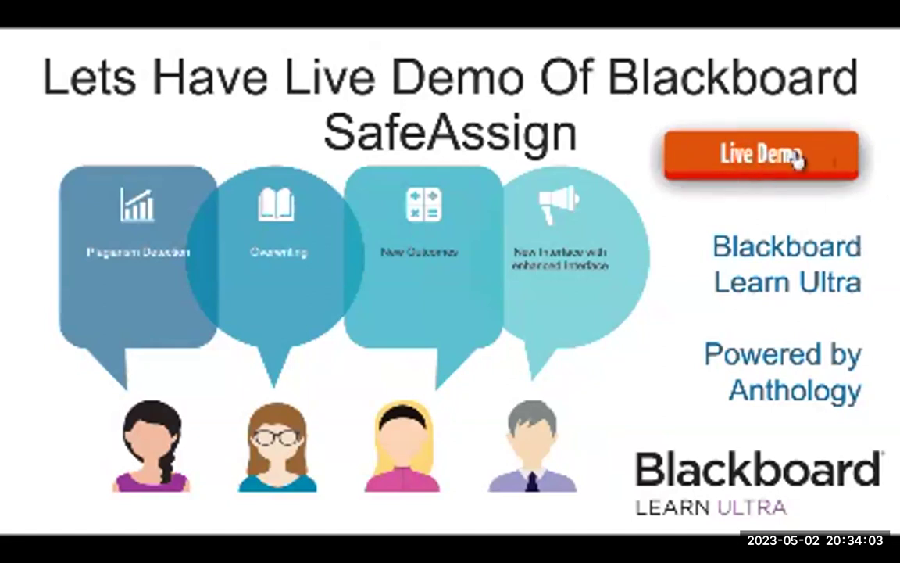
Step: Start the SafeAssign live demo recording from the presentation slide
click(735, 155)
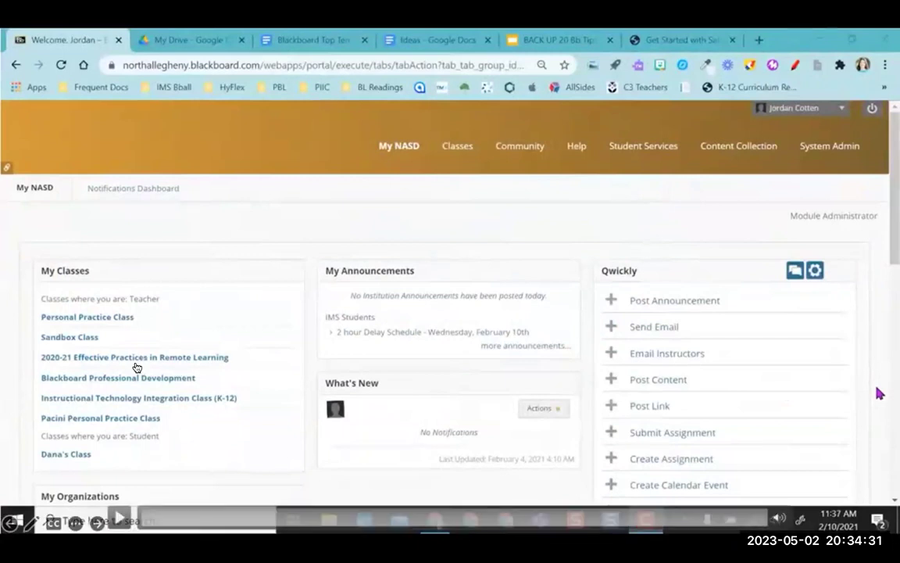
click(118, 518)
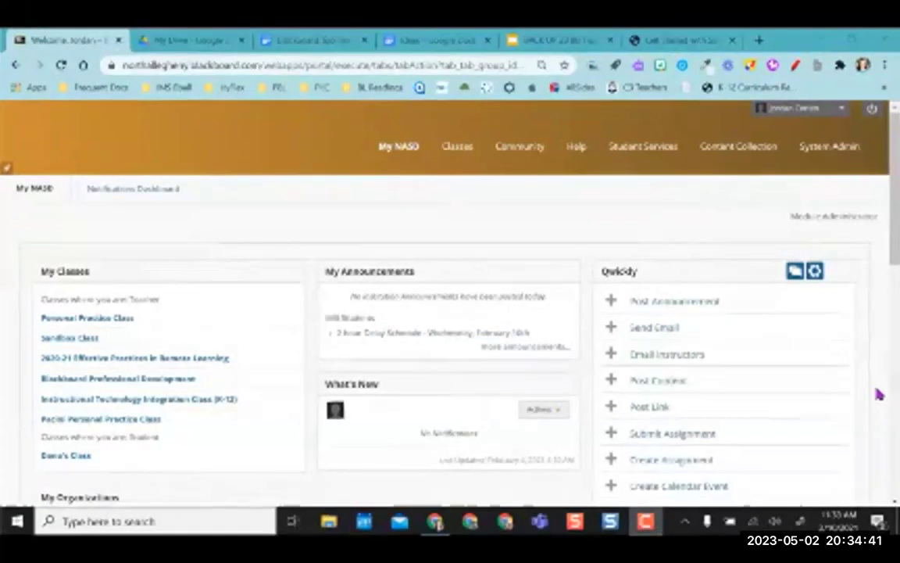
mouse_move(115, 484)
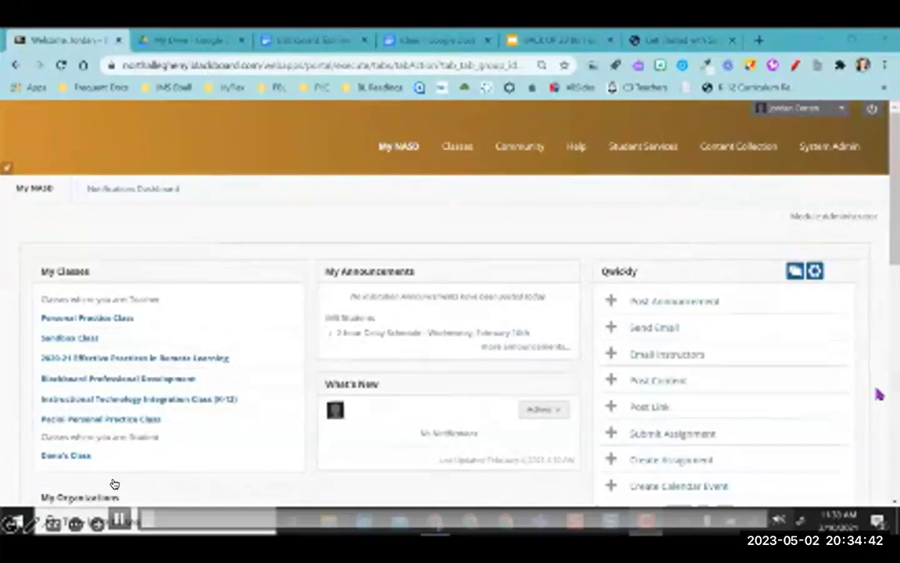
click(118, 520)
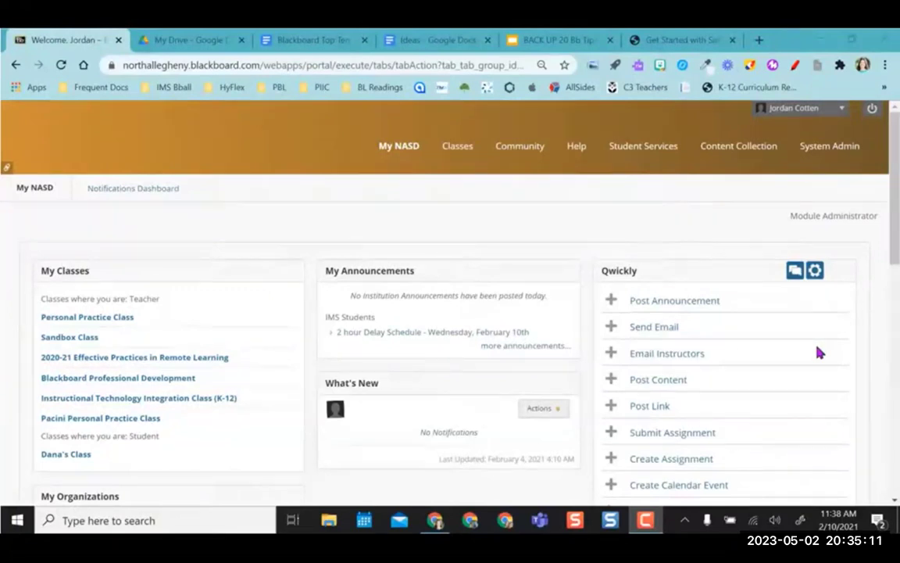
mouse_move(117, 520)
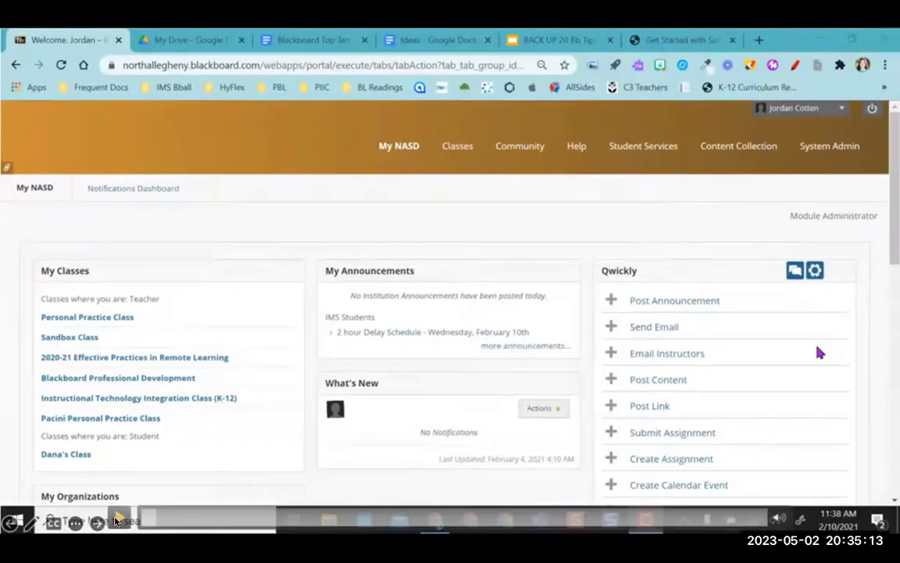
Step: Open Instructional Technology Integration Class (K-12) and go to the teacher's resources folder in the Test Area of Class Content
click(141, 400)
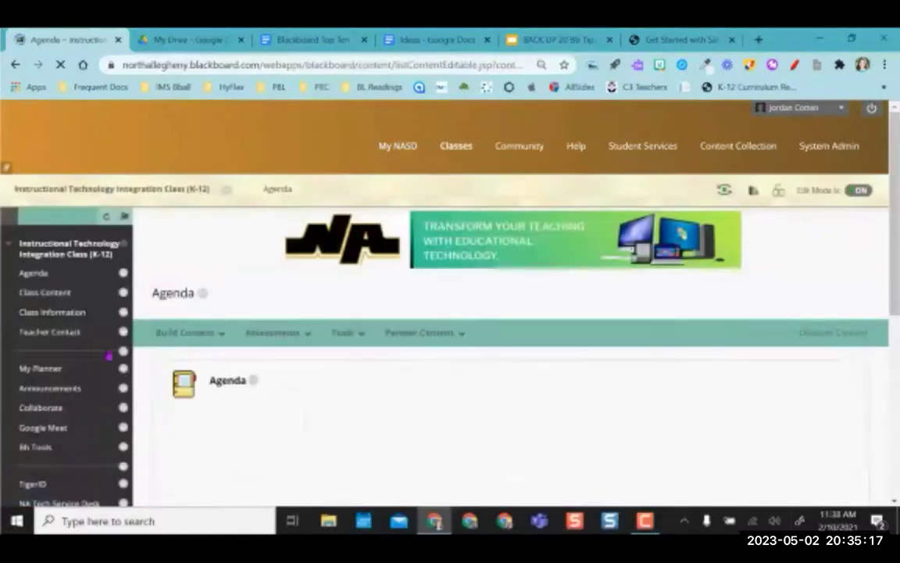
click(47, 293)
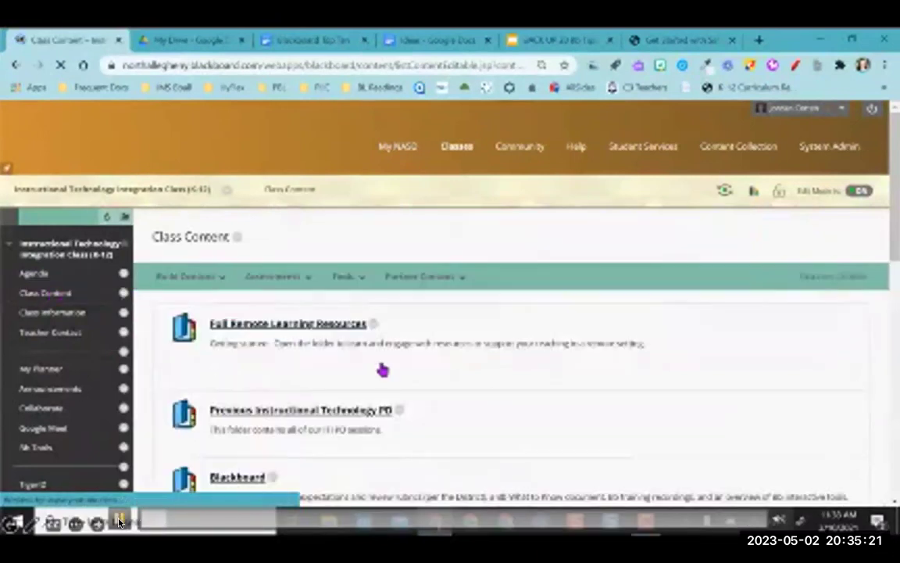
scroll(383, 370, down, 5)
scroll(383, 369, down, 5)
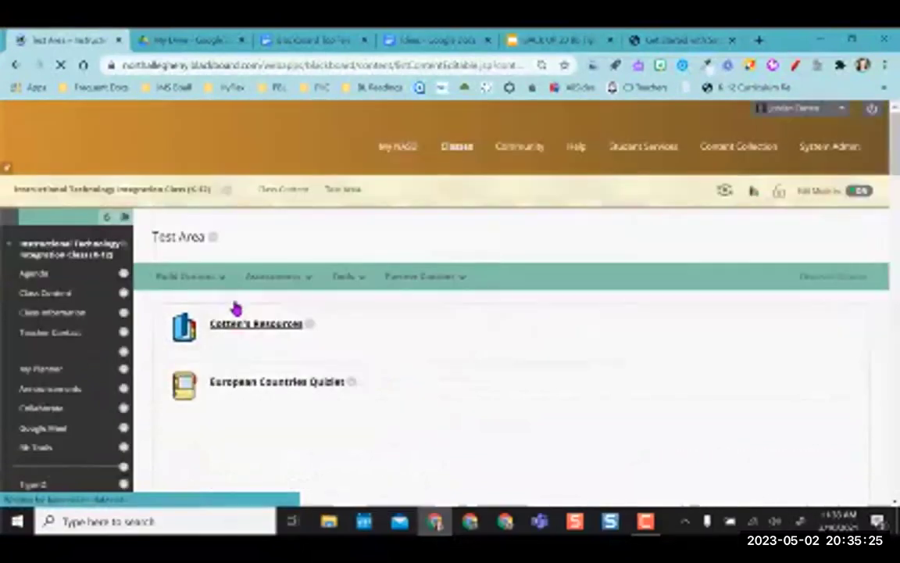
click(239, 326)
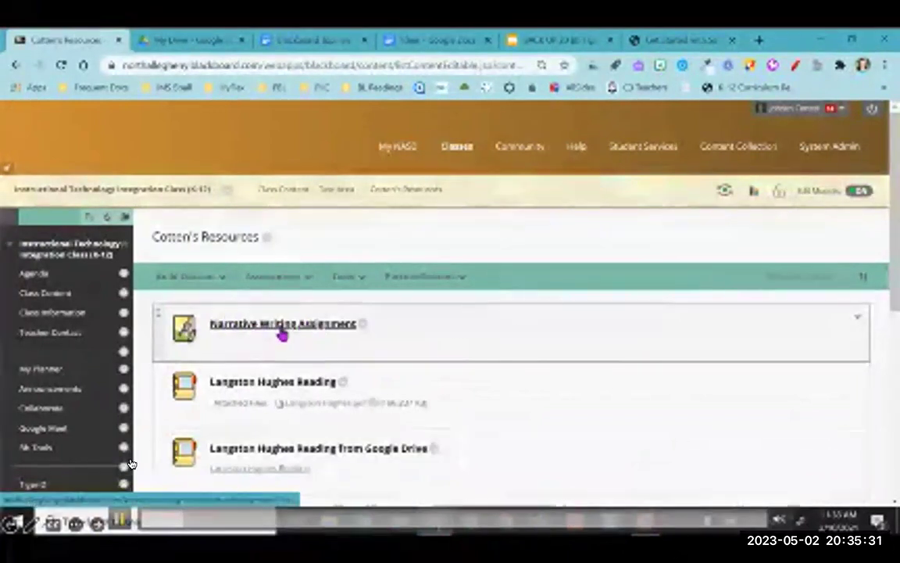
Step: View the available assessment types and open the existing Narrative Writing Assignment for editing
click(288, 278)
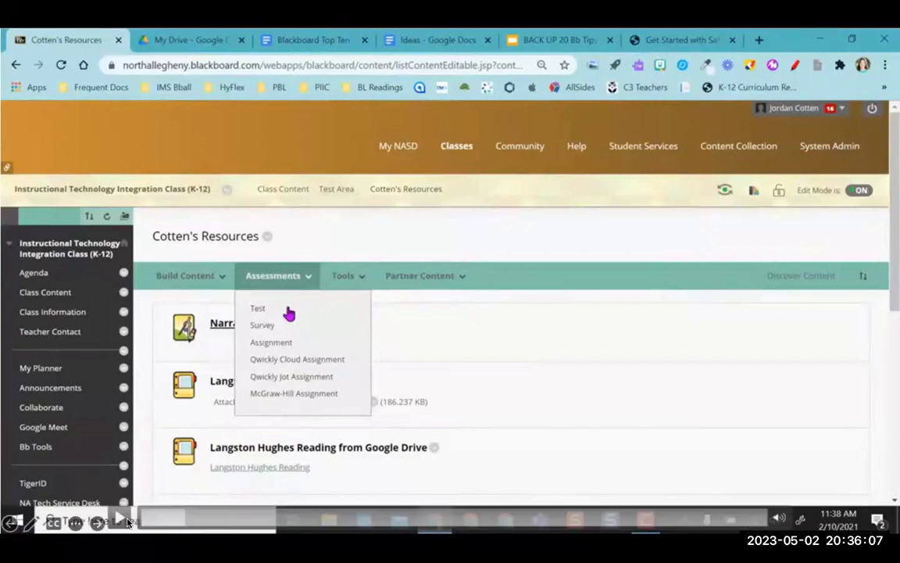
click(119, 520)
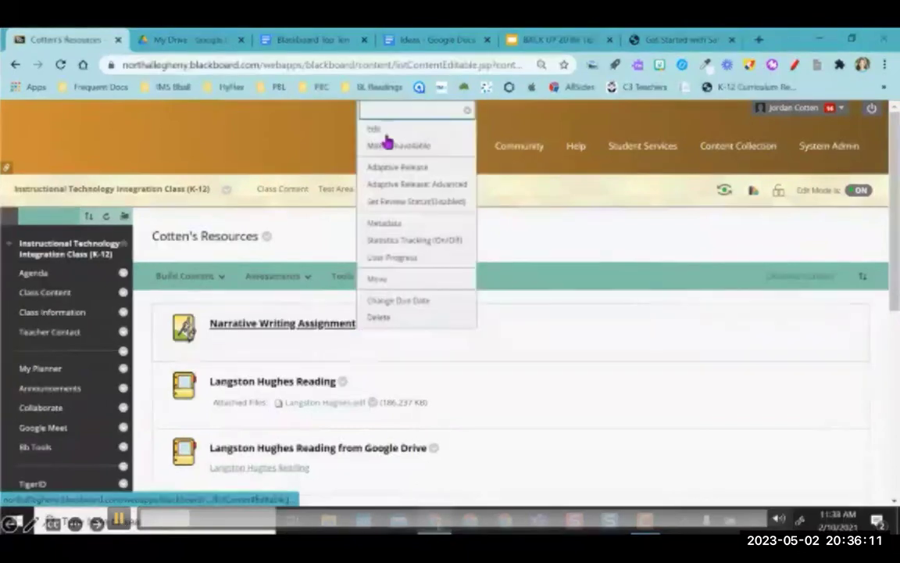
mouse_move(326, 452)
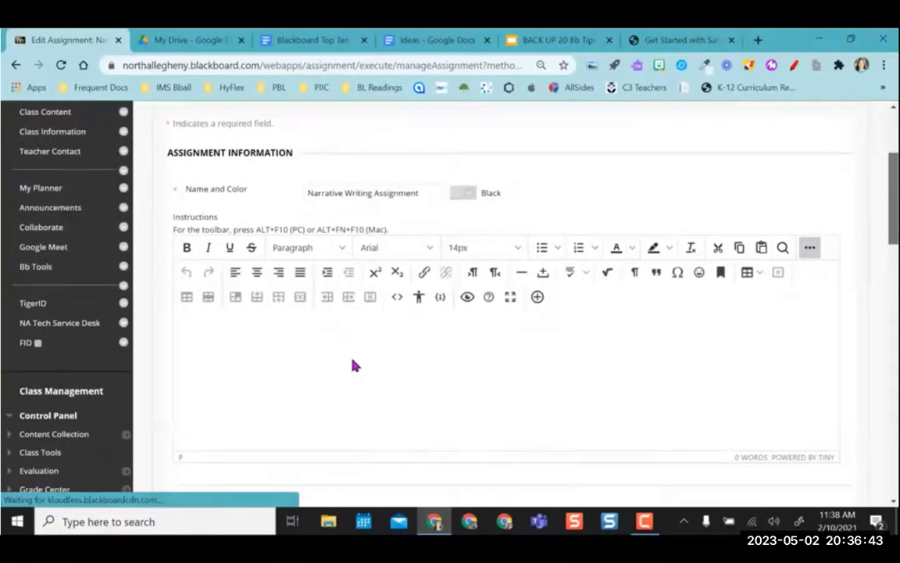
Step: Review the assignment's SafeAssign options for plagiarism checks, student access to originality reports and exclusion from the reference databases
mouse_move(205, 482)
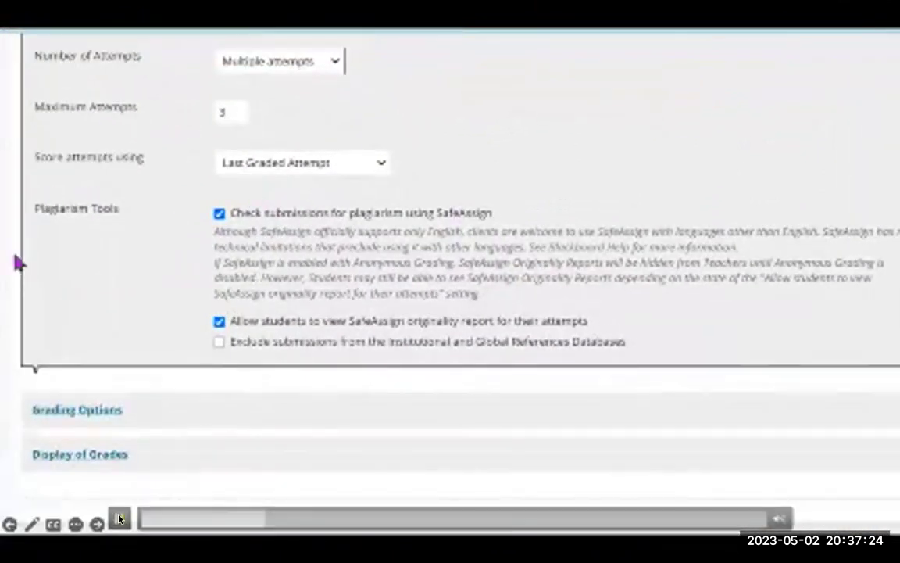
click(119, 518)
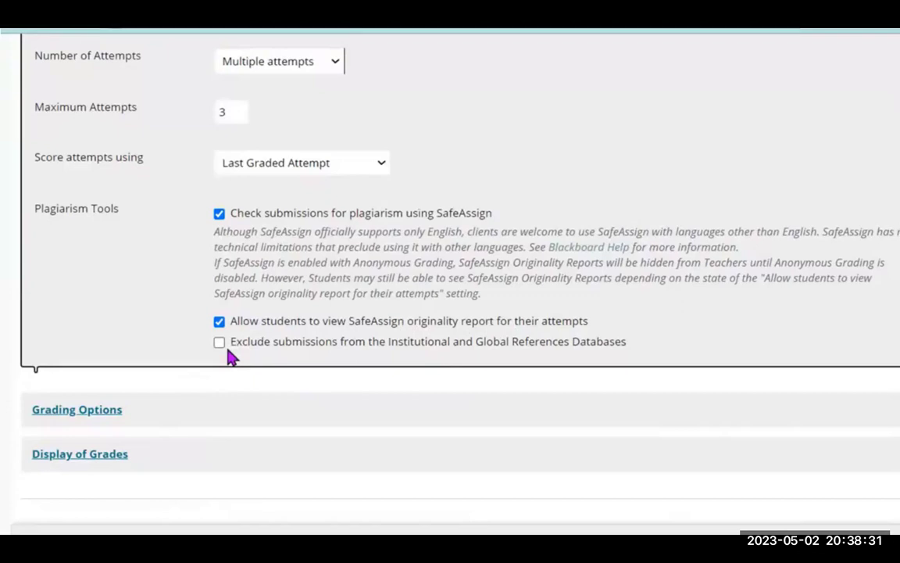
mouse_move(197, 342)
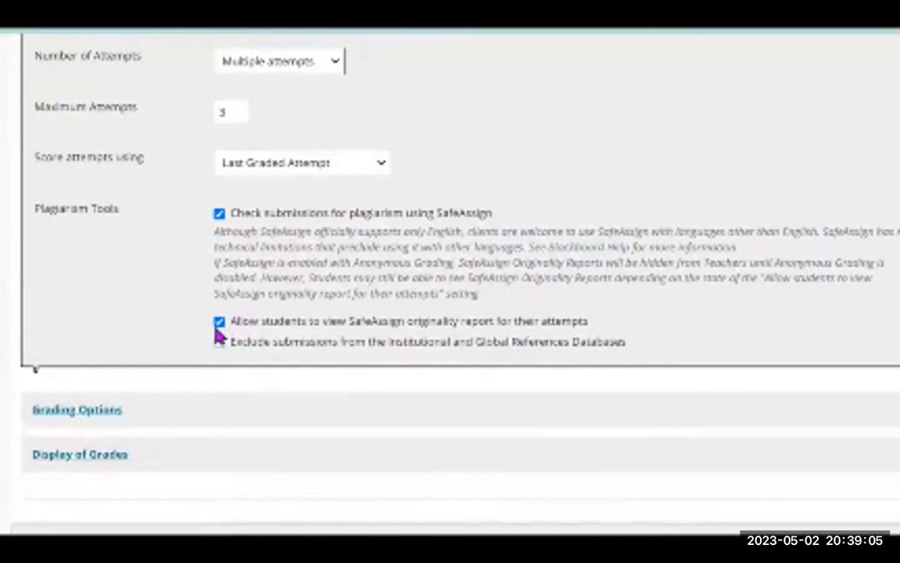
scroll(217, 335, down, 1)
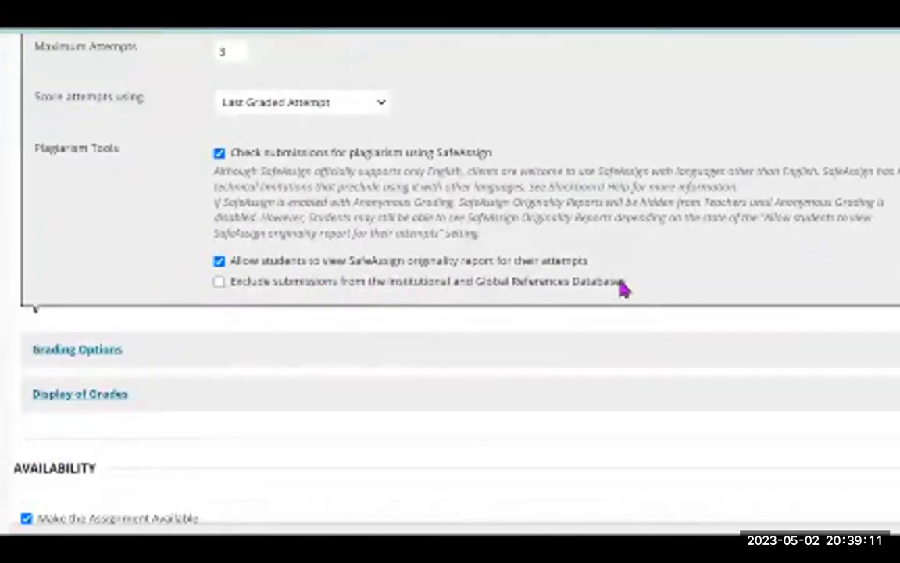
Step: Read the Global Reference Database section of the SafeAssign help page
key(alt+Tab)
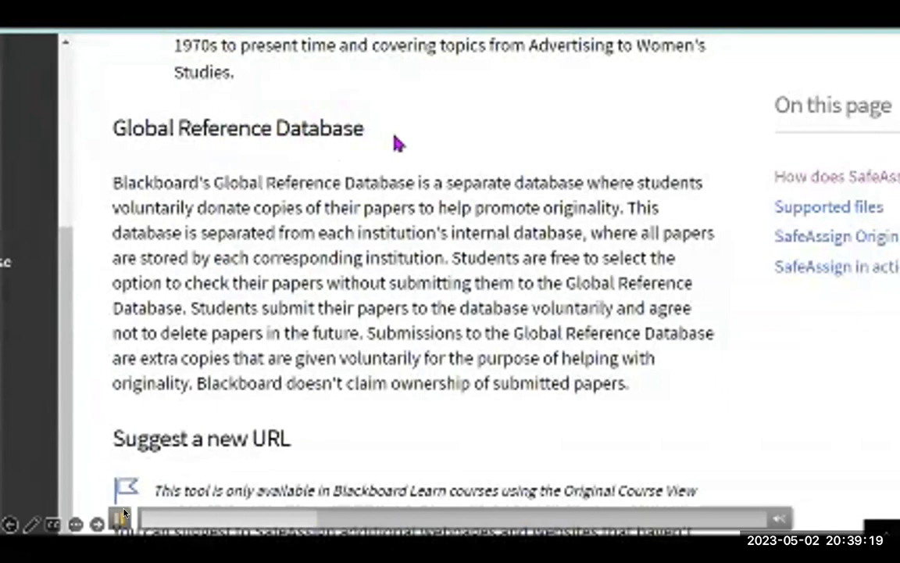
click(121, 512)
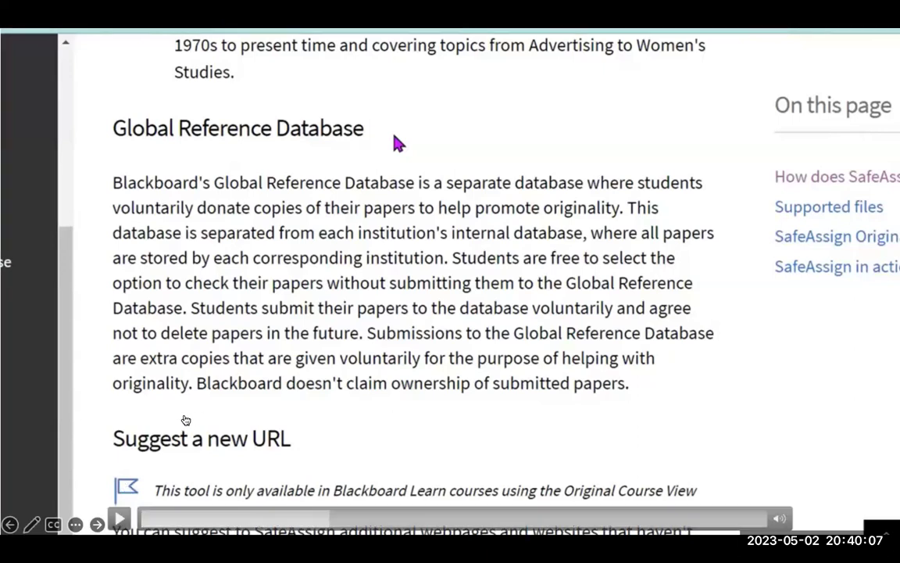
Step: Submit the edited assignment and view its file submission and plagiarism options in Student Preview mode
click(117, 519)
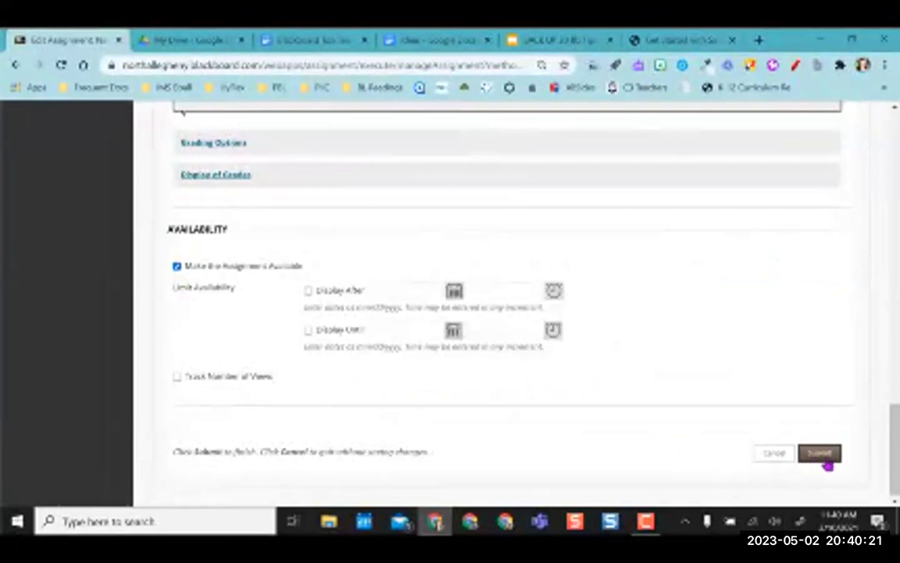
mouse_move(113, 517)
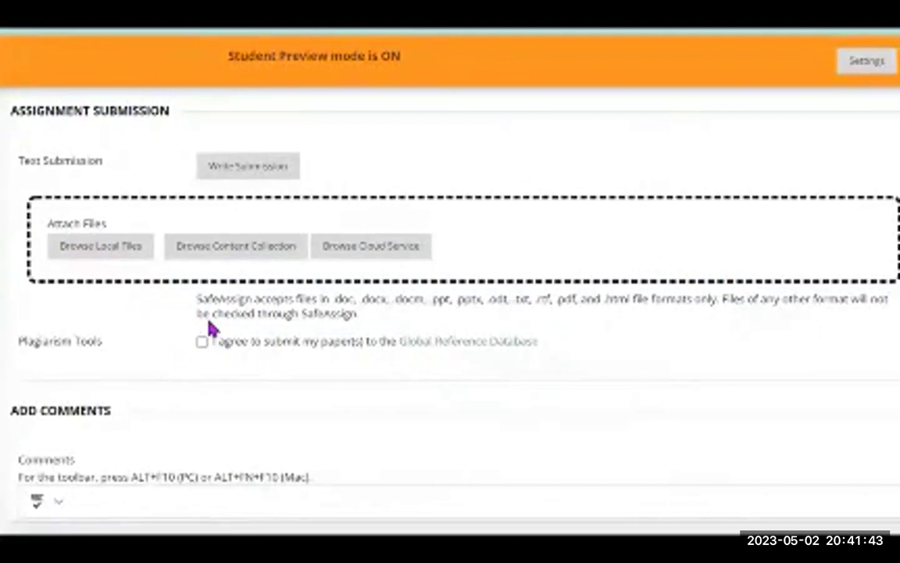
mouse_move(135, 426)
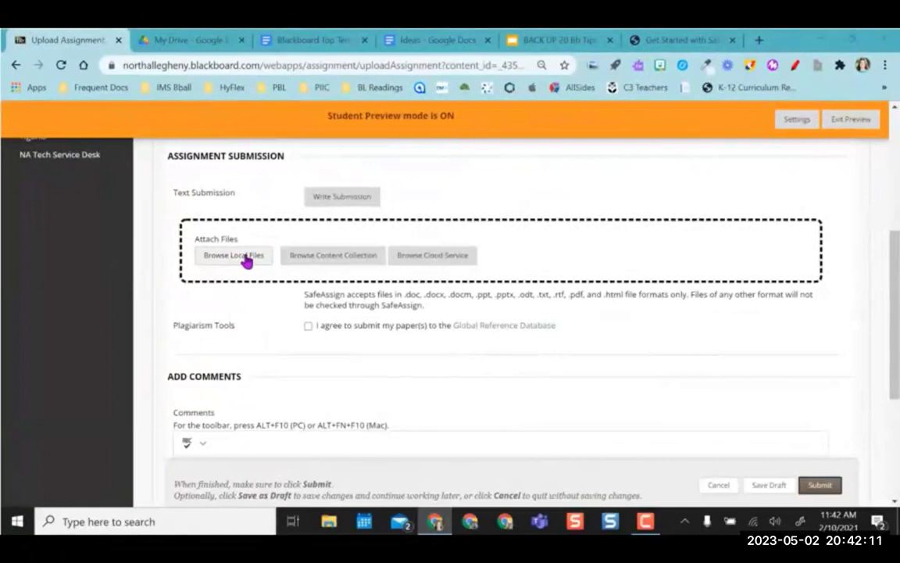
mouse_move(456, 418)
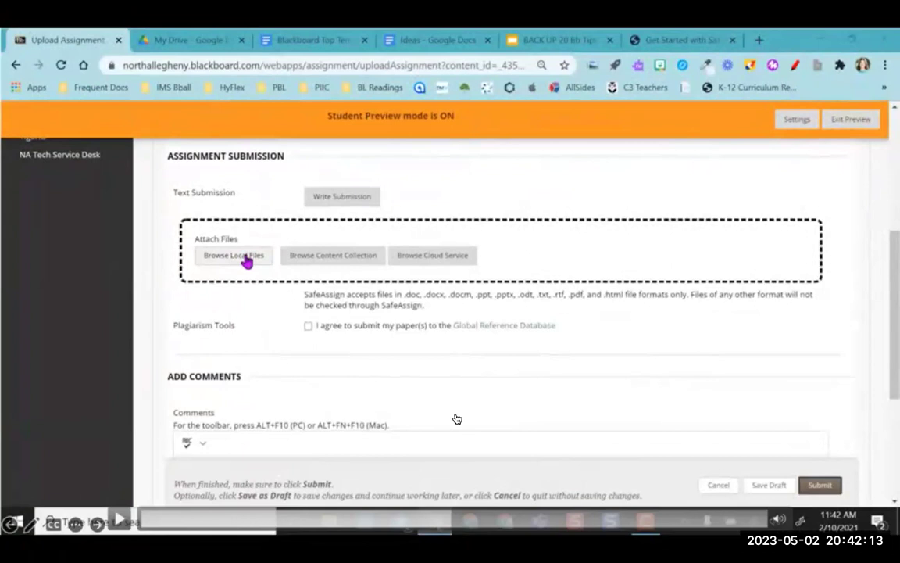
Step: Open the preview student's 2/10/21 attempt at the Narrative Writing Assignment from the Grade Center
click(125, 517)
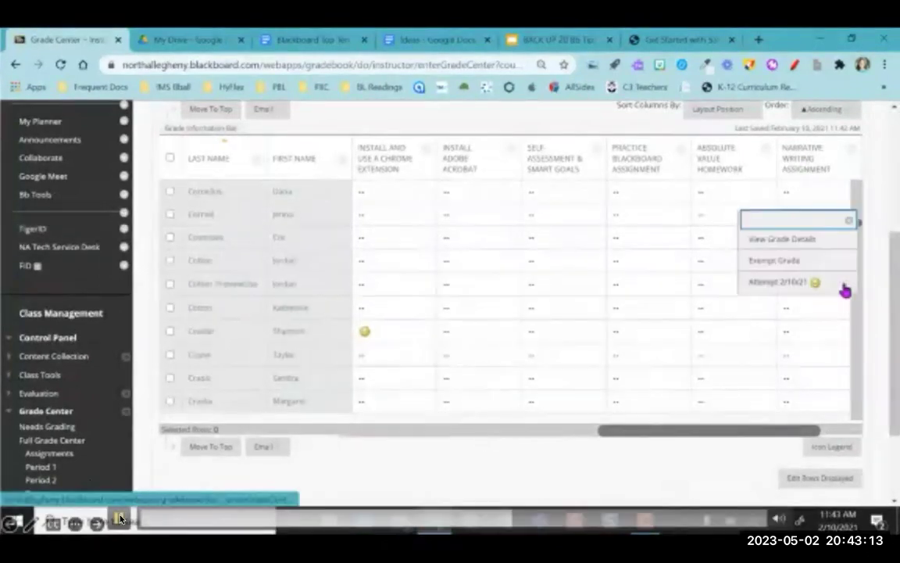
click(119, 518)
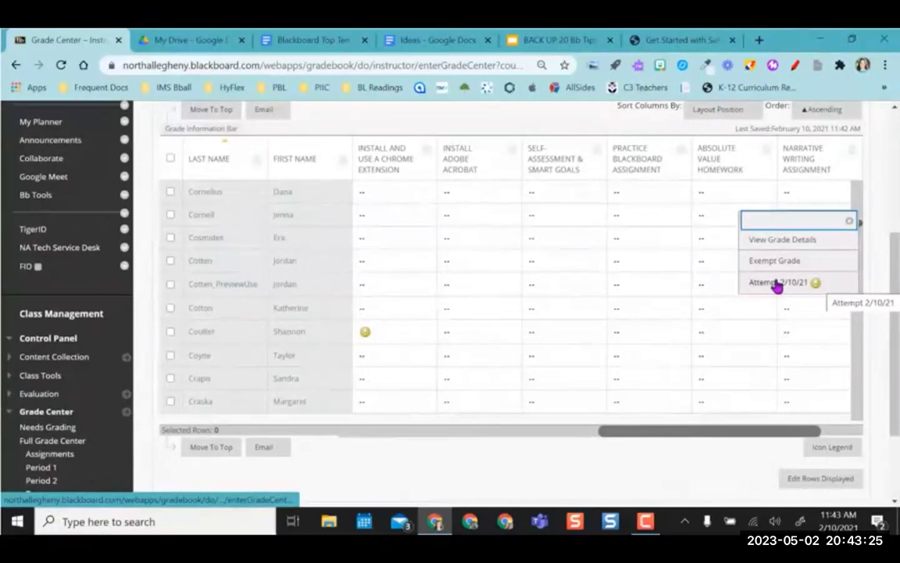
mouse_move(122, 500)
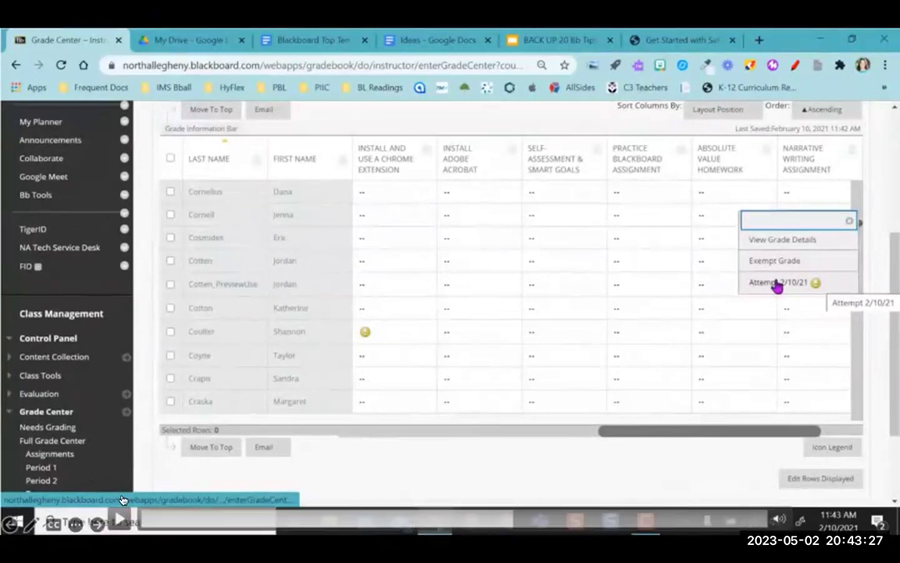
click(115, 517)
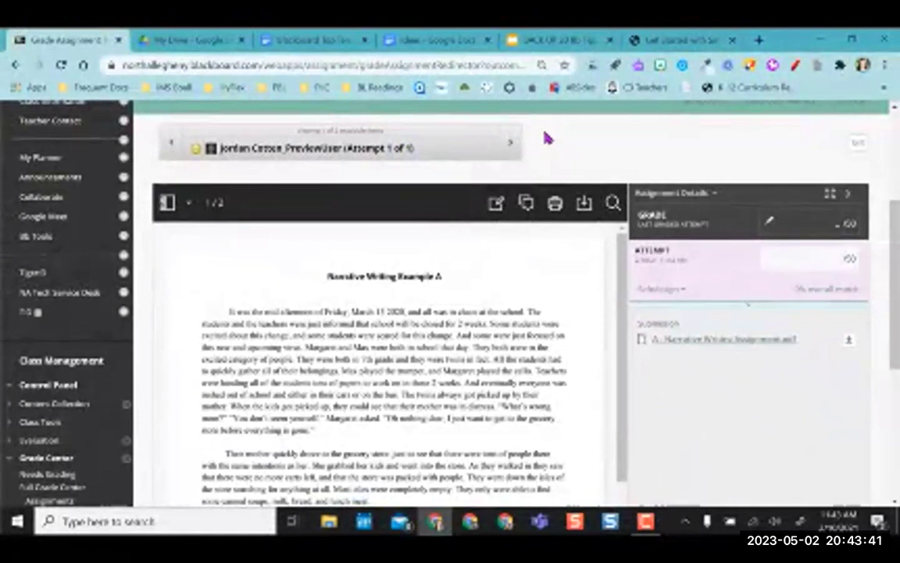
Step: Look through the Narrative Writing Example A submission and its SafeAssign match, and move on to the other gradable attempt
scroll(525, 346, down, 5)
scroll(525, 345, down, 6)
scroll(526, 346, up, 10)
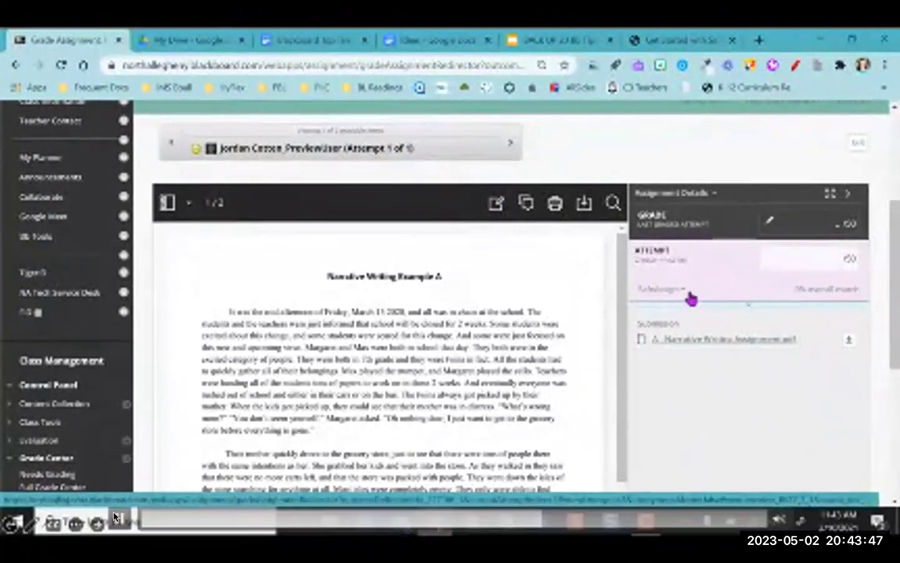
scroll(685, 295, up, 3)
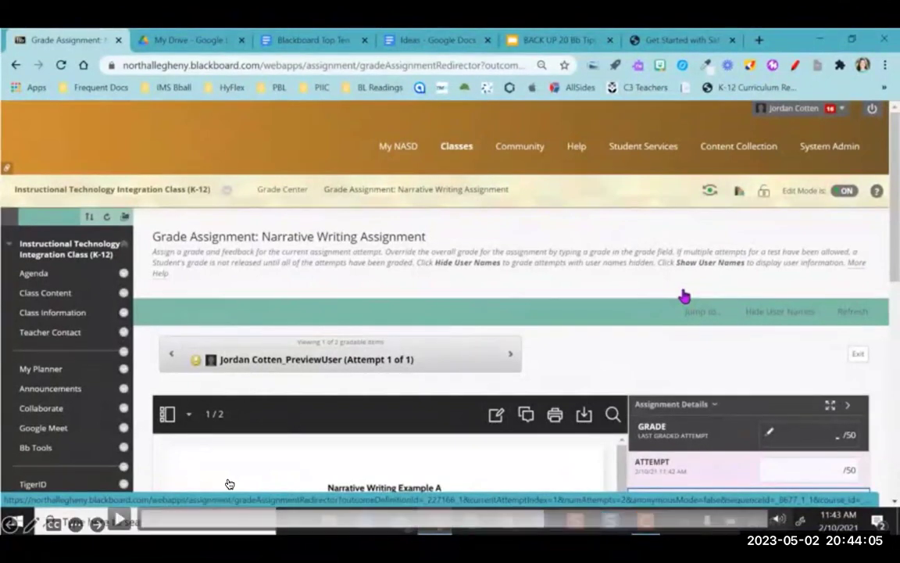
Step: Open the Example B submission's SafeAssign Originality Report, expand its Internet sources and examine a matched source
click(119, 521)
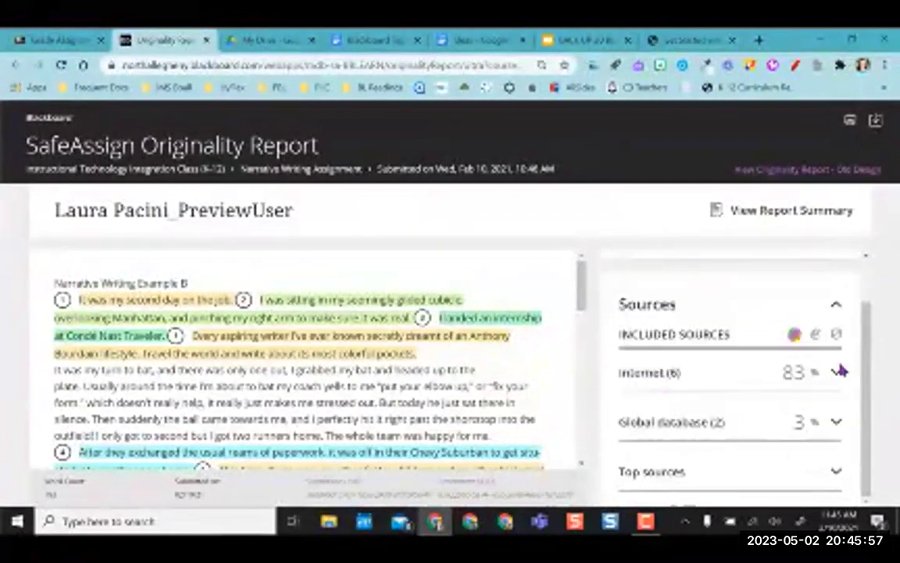
click(835, 376)
scroll(833, 377, down, 2)
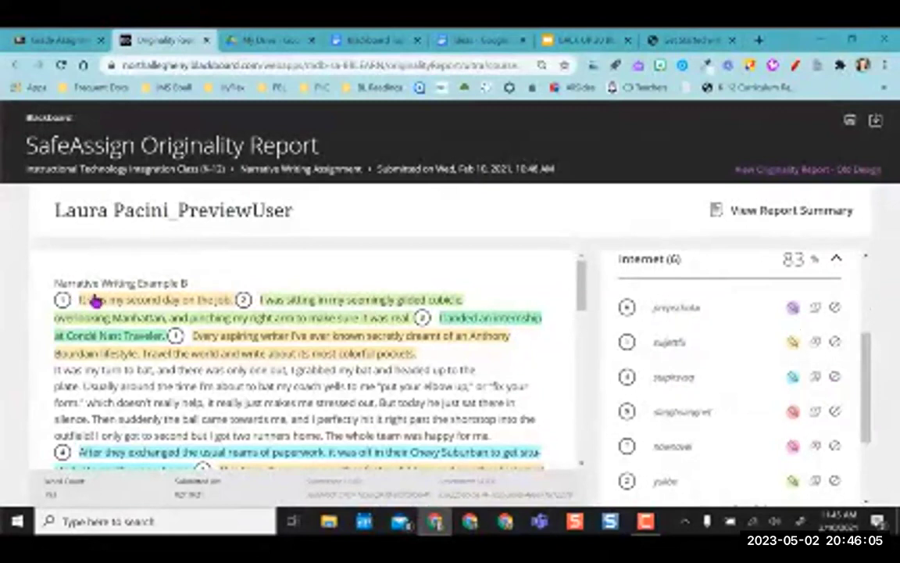
click(697, 349)
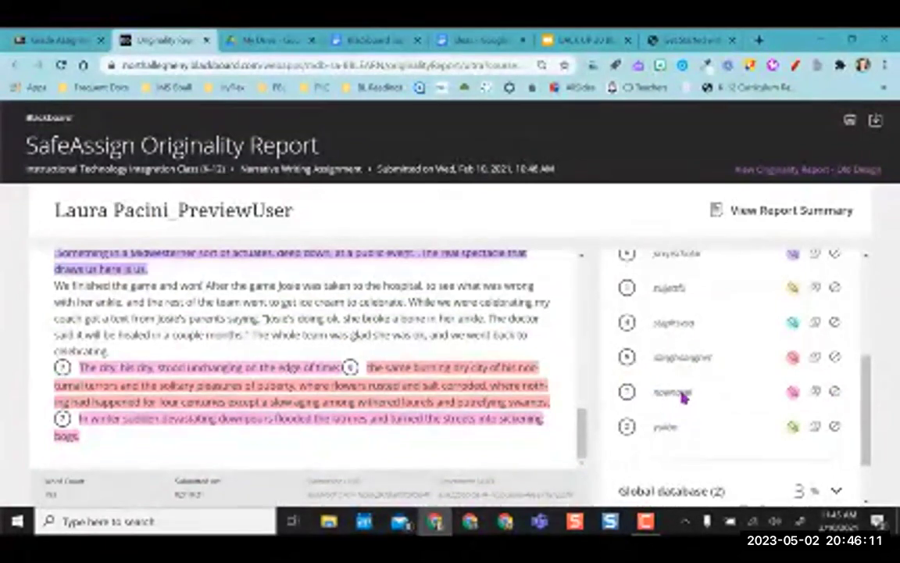
Step: Open the original web page of the nownovel source, look through the article and close it
click(817, 396)
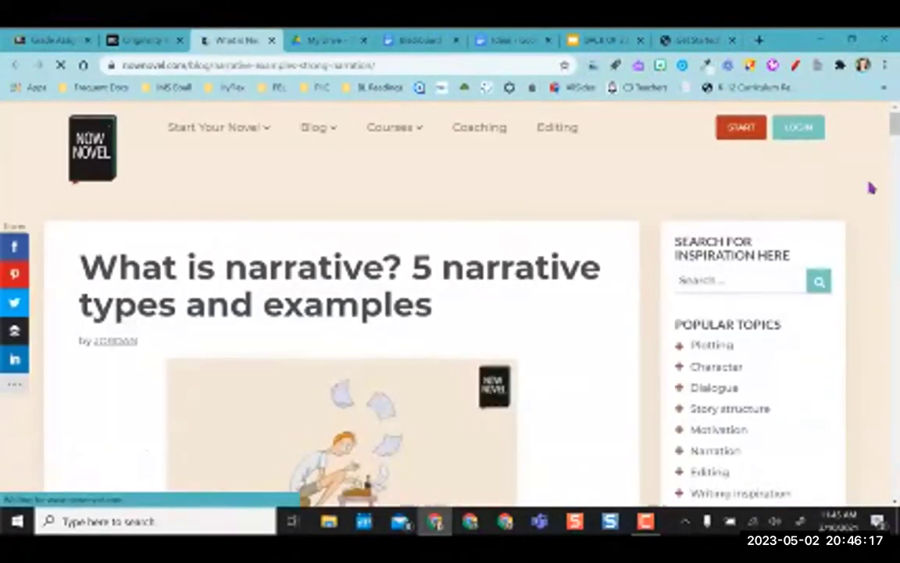
scroll(871, 188, down, 10)
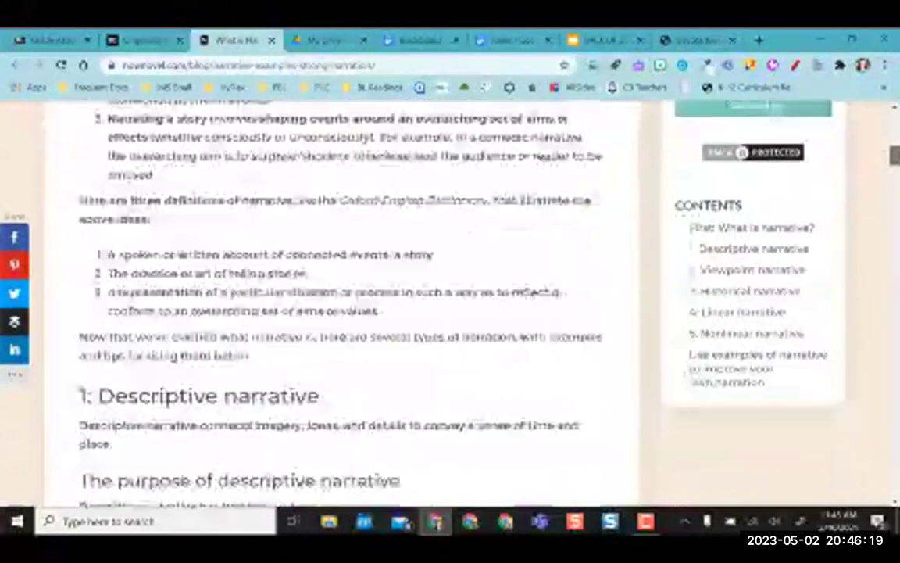
scroll(344, 313, down, 8)
key(ctrl+w)
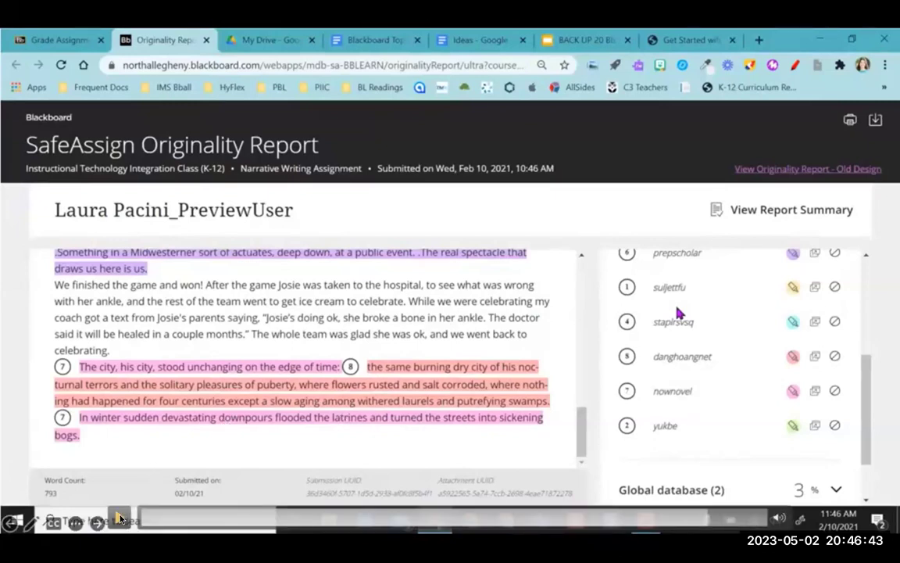
Step: Return from the originality report to the Example B grading page and advance the presentation to the plagiarism avoidance slide
click(120, 518)
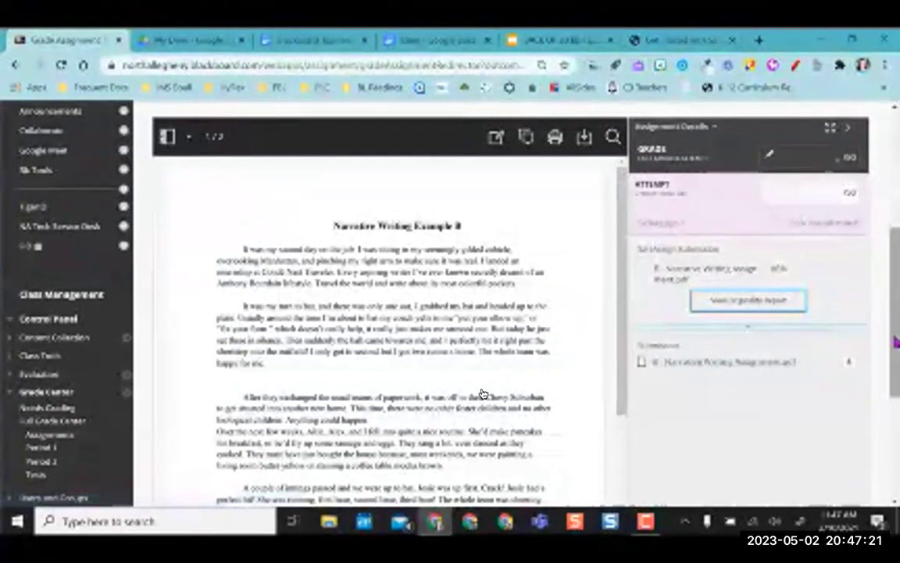
click(434, 377)
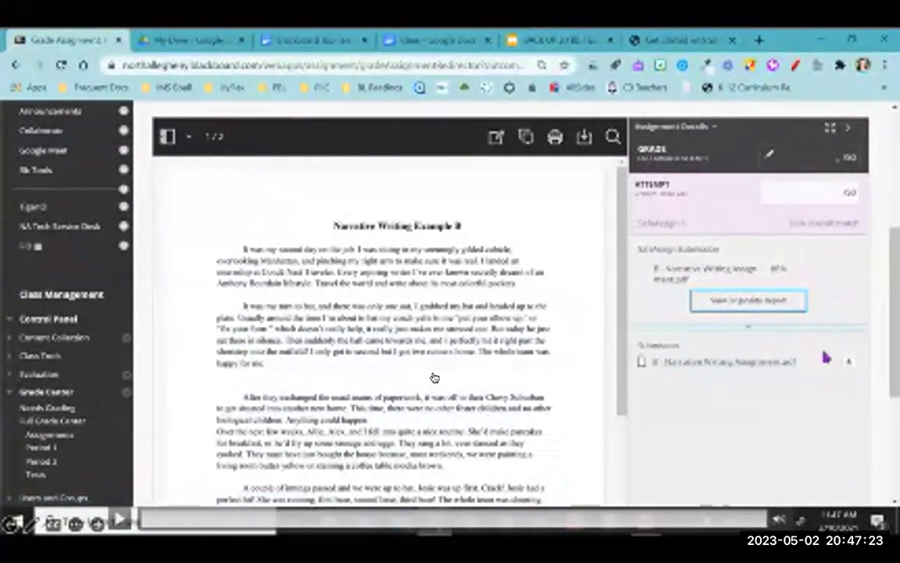
click(434, 377)
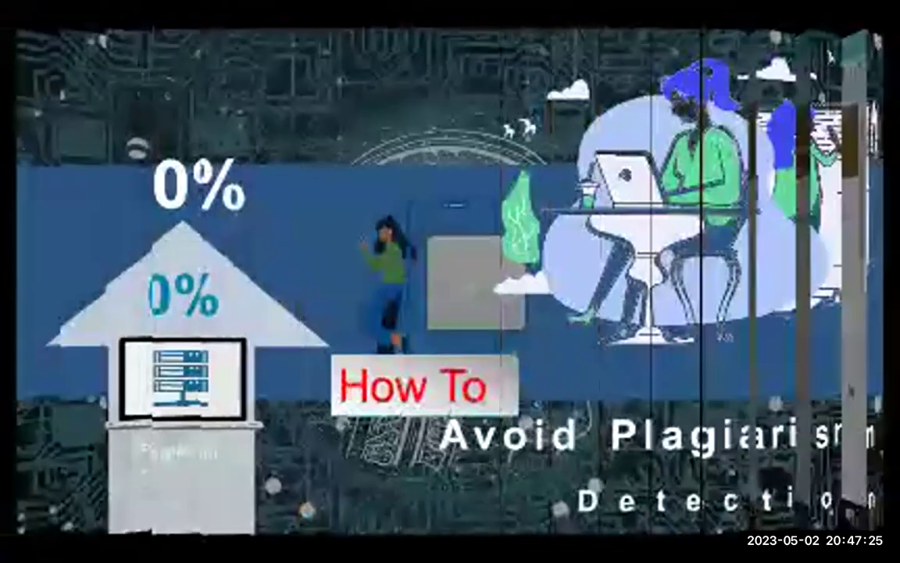